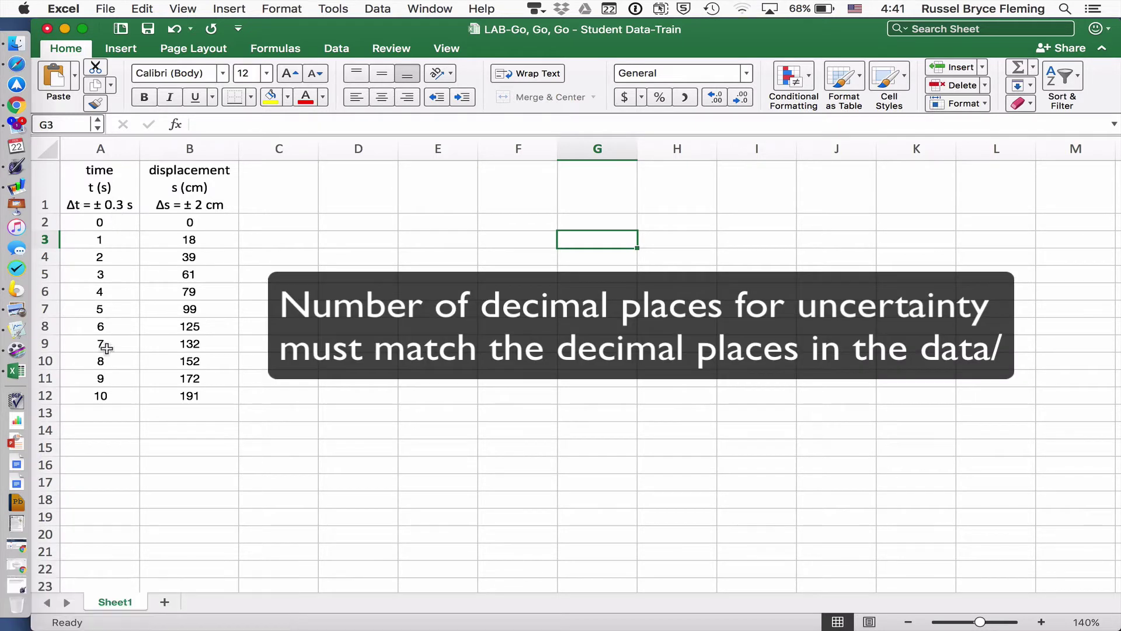
Step: Show the Excel time values in A2:A12 with one decimal place, 0.0 through 10.0
{"action": "left_click", "coordinate": [107, 217]}
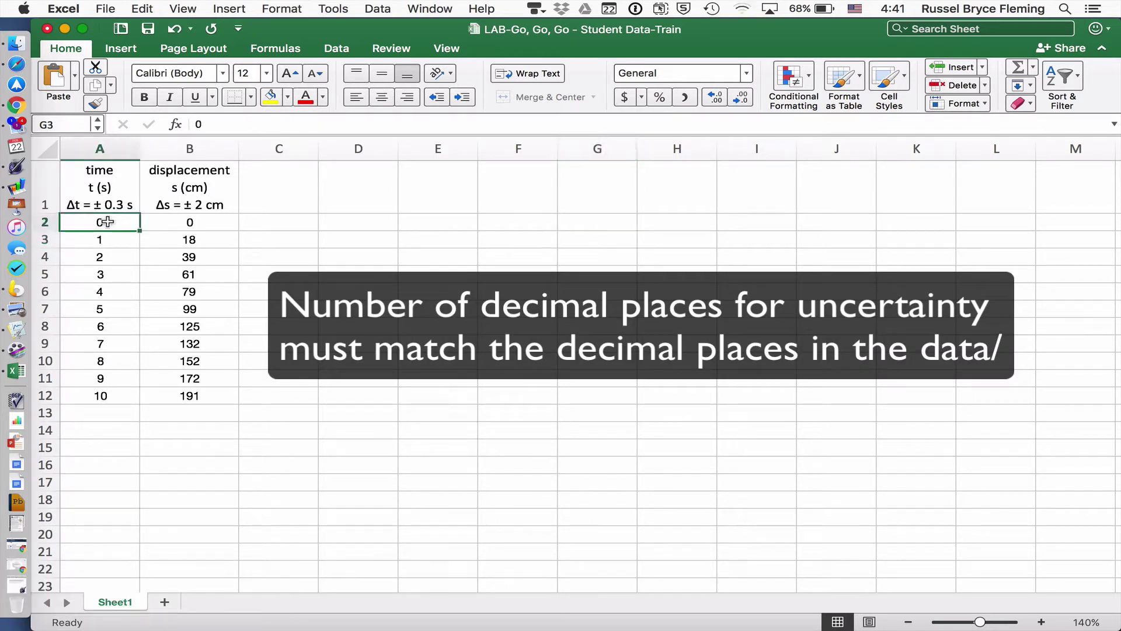
{"action": "left_click", "coordinate": [90, 394], "text": "shift"}
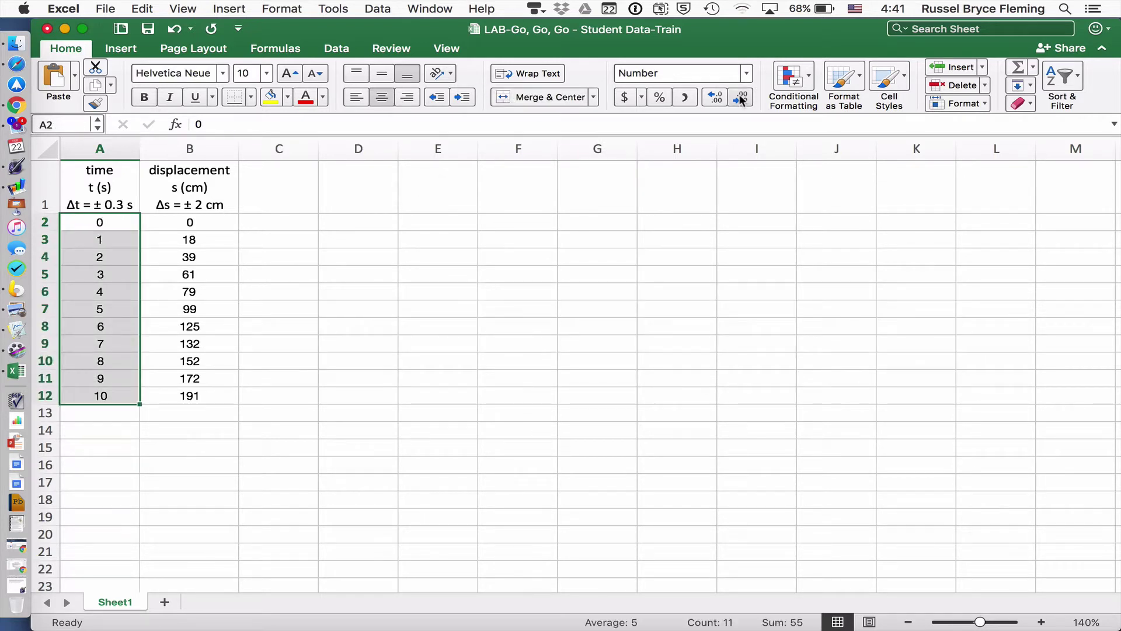
{"action": "left_click", "coordinate": [714, 98]}
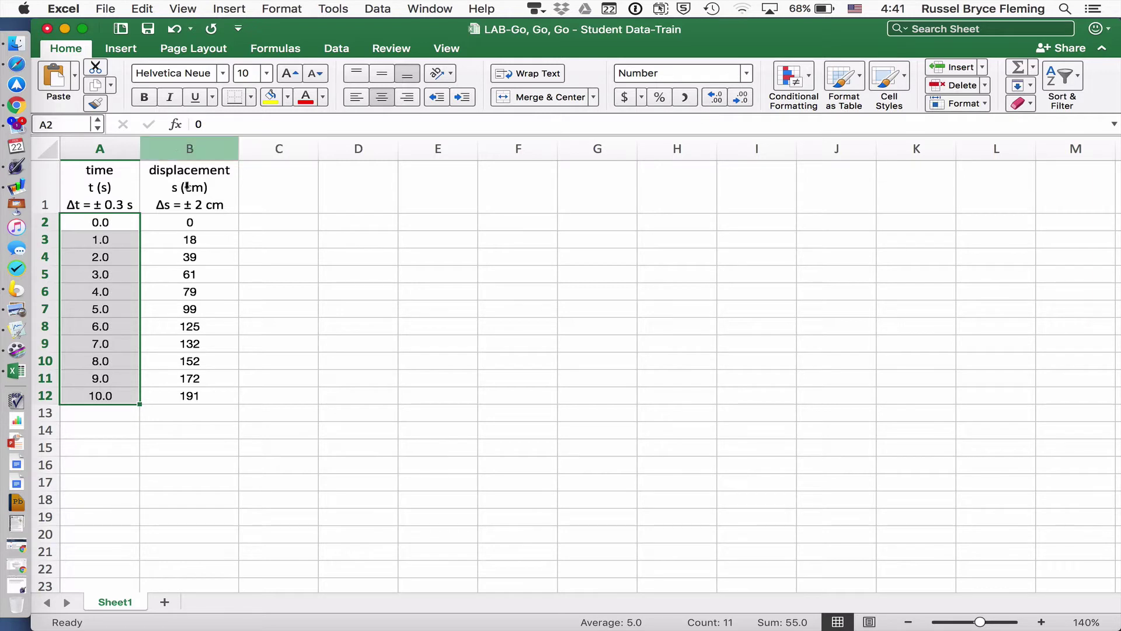
{"action": "left_click", "coordinate": [213, 207]}
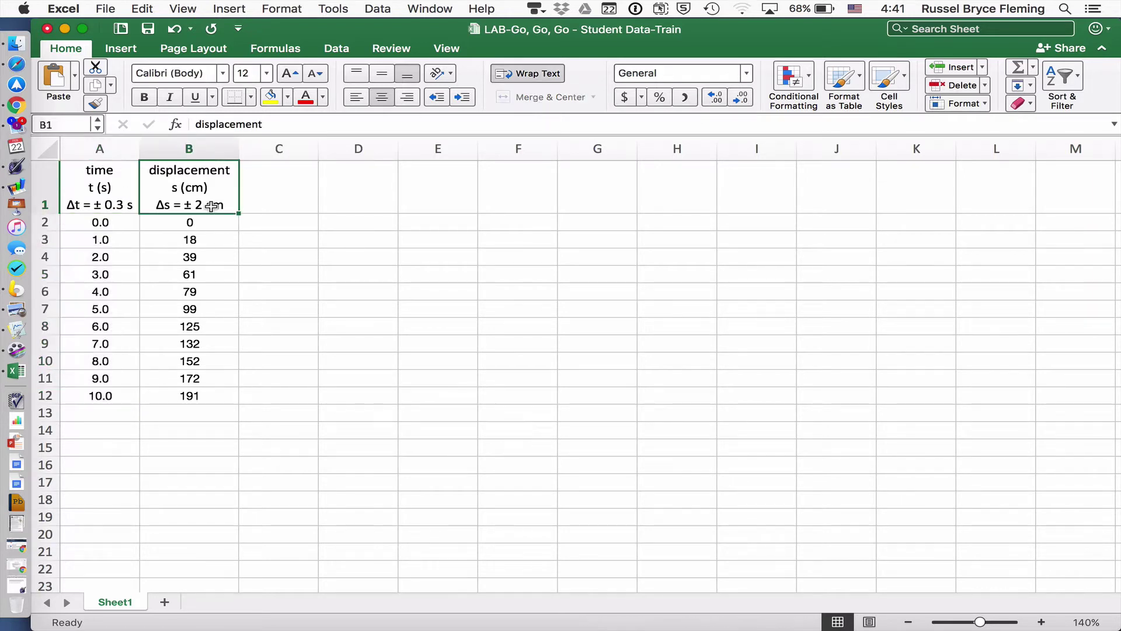
{"action": "left_click", "coordinate": [206, 238]}
{"action": "double_click", "coordinate": [205, 237]}
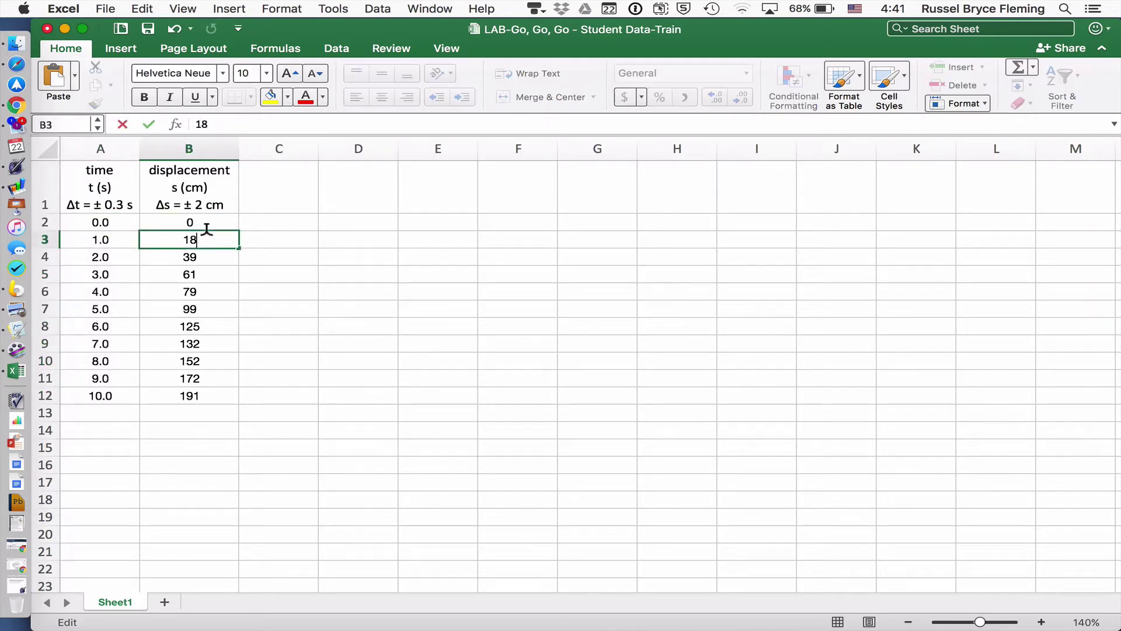
{"action": "type", "text": ".2"}
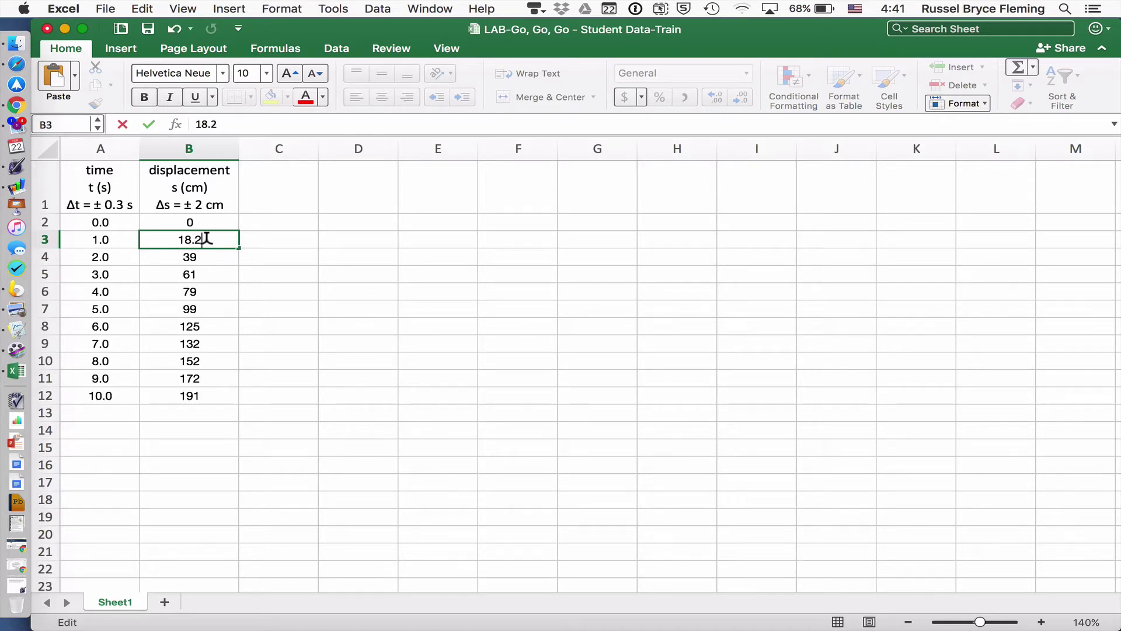
{"action": "key", "text": "BackSpace"}
{"action": "key", "text": "BackSpace"}
{"action": "left_click", "coordinate": [205, 385]}
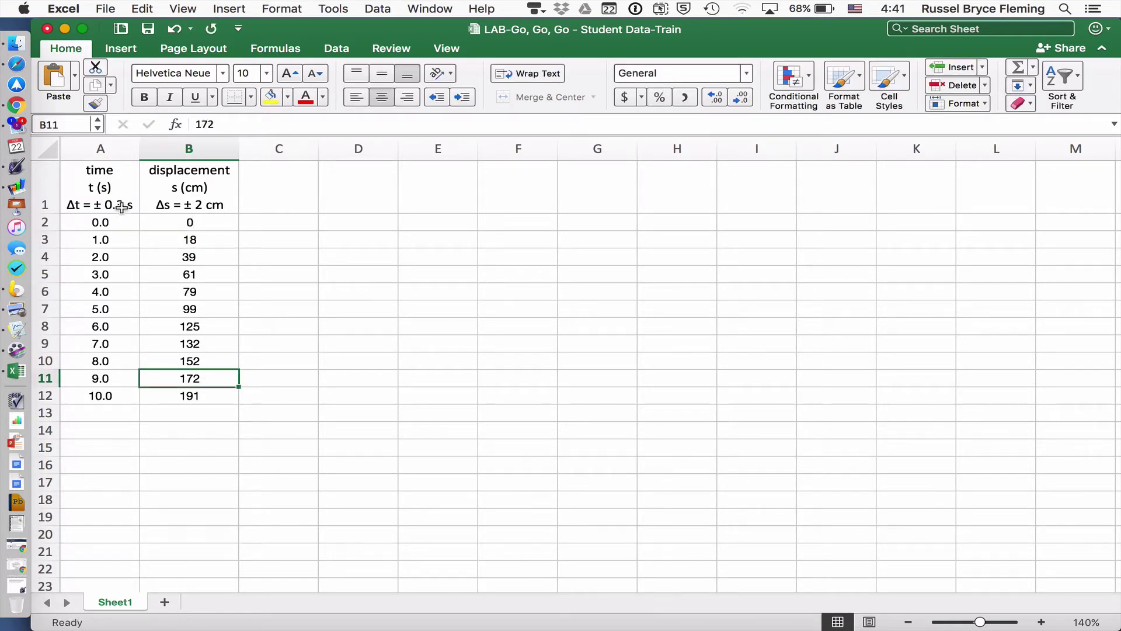
Step: Copy the time and displacement data in A2:B12
{"action": "left_click", "coordinate": [100, 227]}
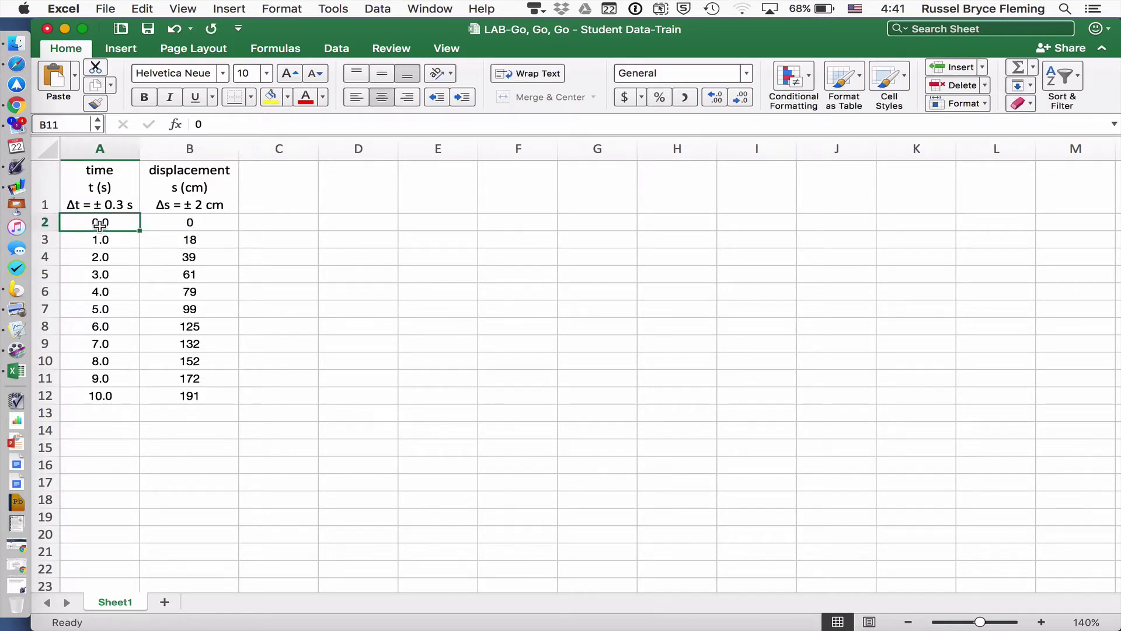
{"action": "left_click", "coordinate": [181, 396], "text": "shift"}
{"action": "key", "text": "super+c"}
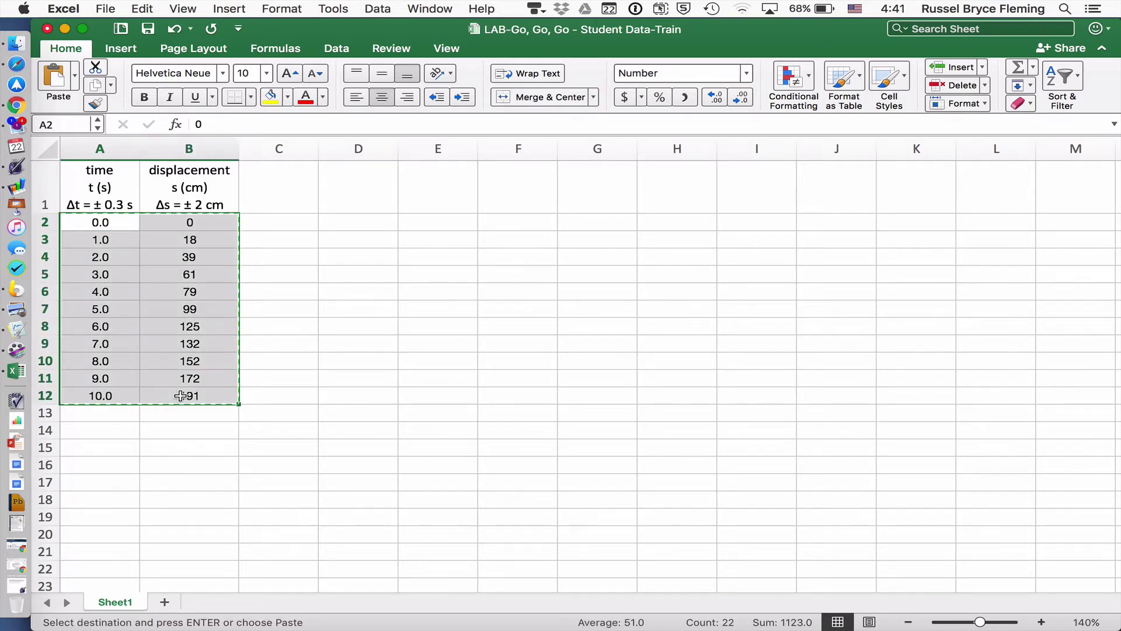
Step: Switch to Logger Pro, which shows an empty Untitled data set
{"action": "key", "text": "super+Tab"}
{"action": "key", "text": "super+Tab"}
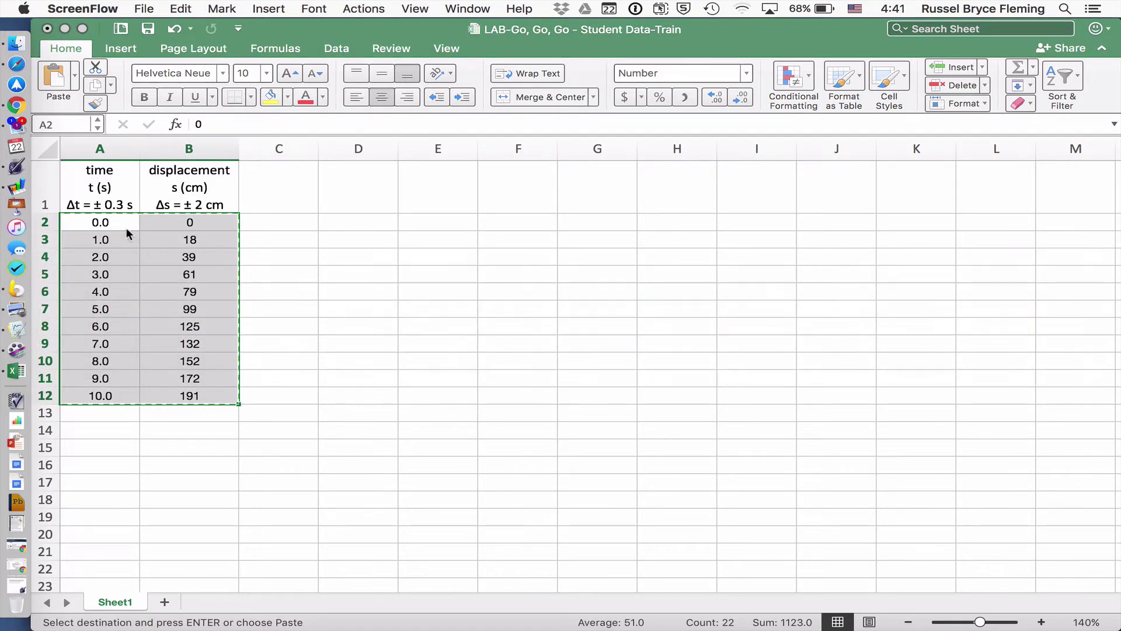
{"action": "left_click", "coordinate": [14, 351]}
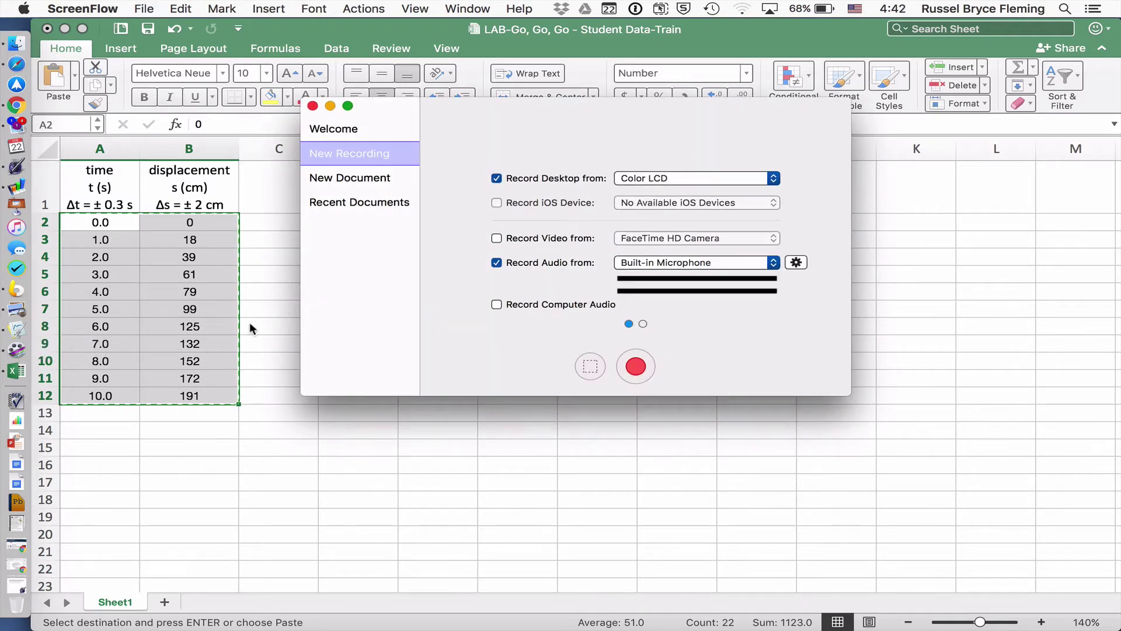
{"action": "left_click", "coordinate": [312, 105]}
Step: Paste the 11 copied data points into the Logger Pro data table
{"action": "left_click", "coordinate": [11, 344]}
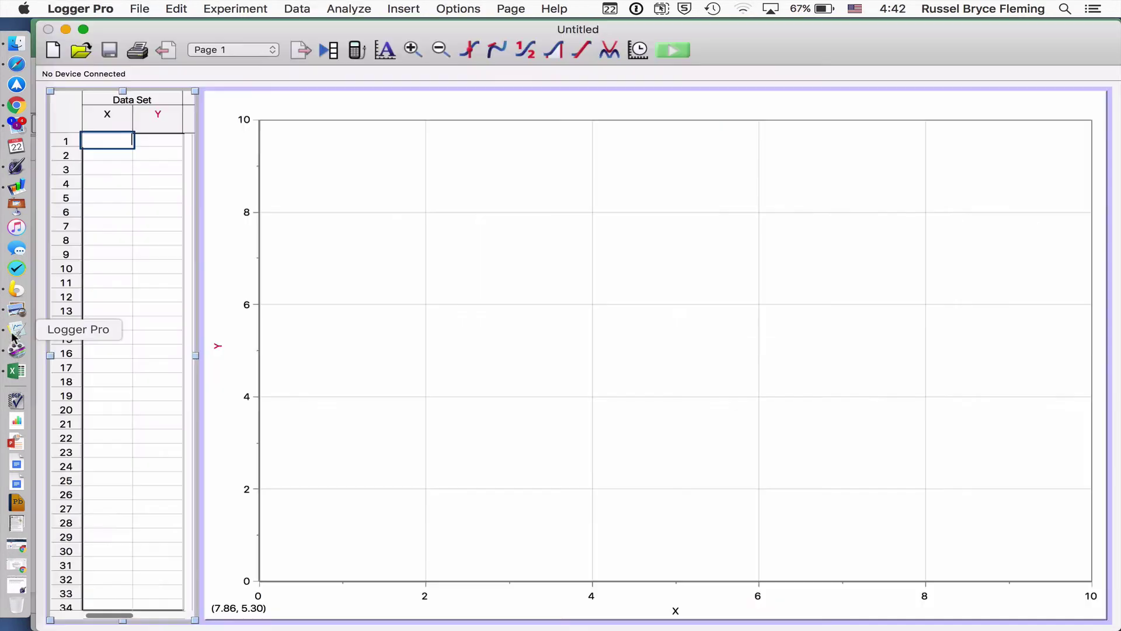
{"action": "key", "text": "super+v"}
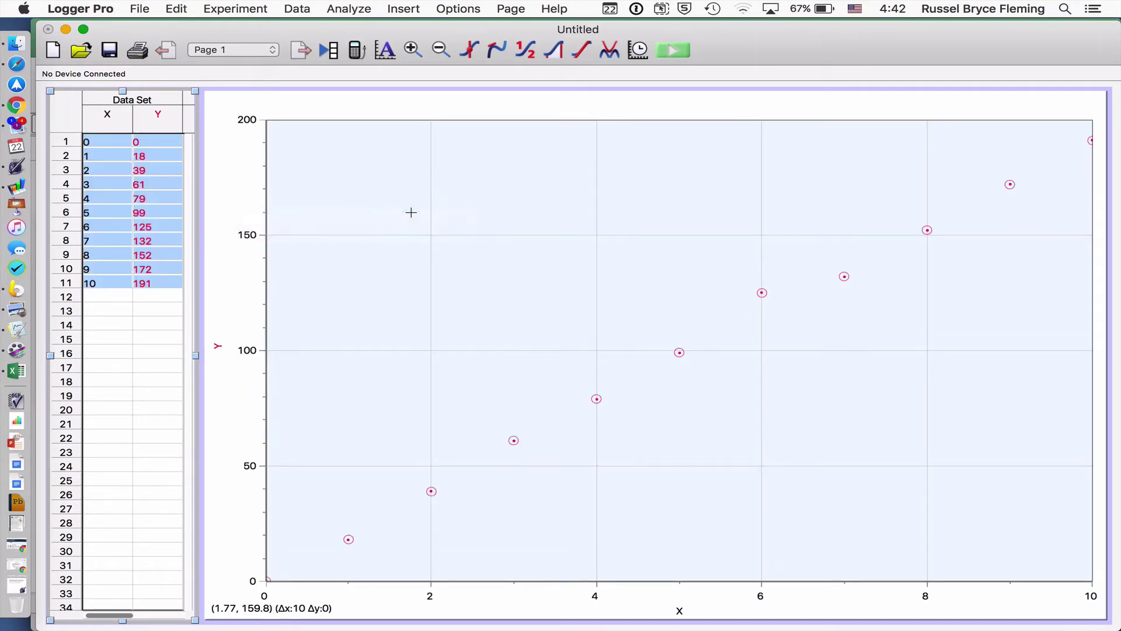
{"action": "key", "text": "super+shift+2"}
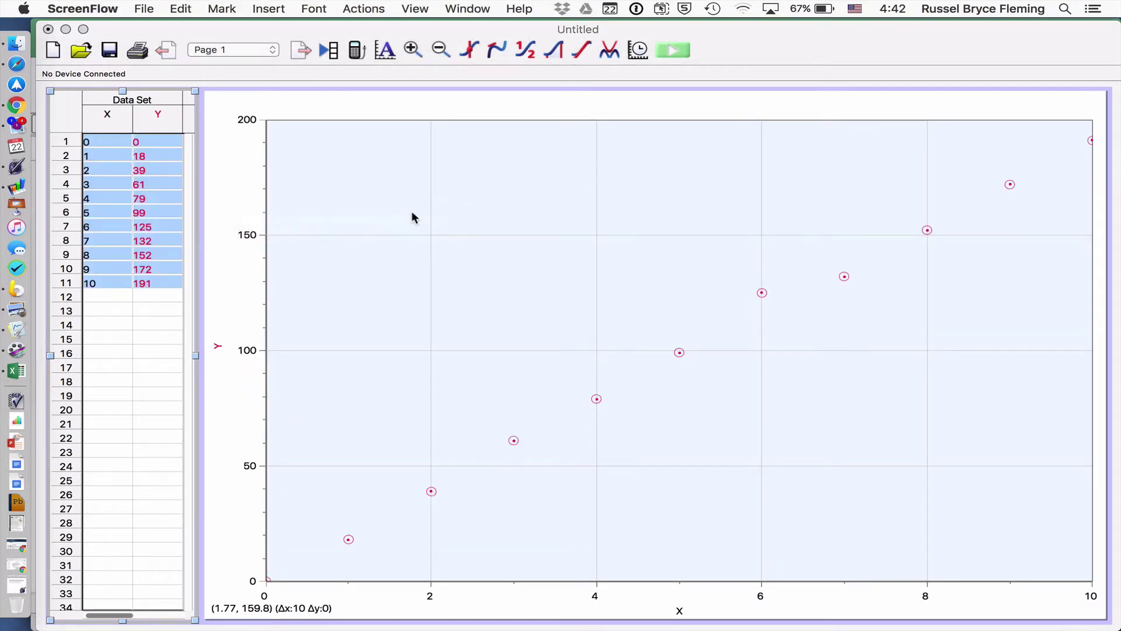
Step: Label the first column 'time' with short name t and units s
{"action": "double_click", "coordinate": [108, 117]}
{"action": "type", "text": "time"}
{"action": "key", "text": "Tab"}
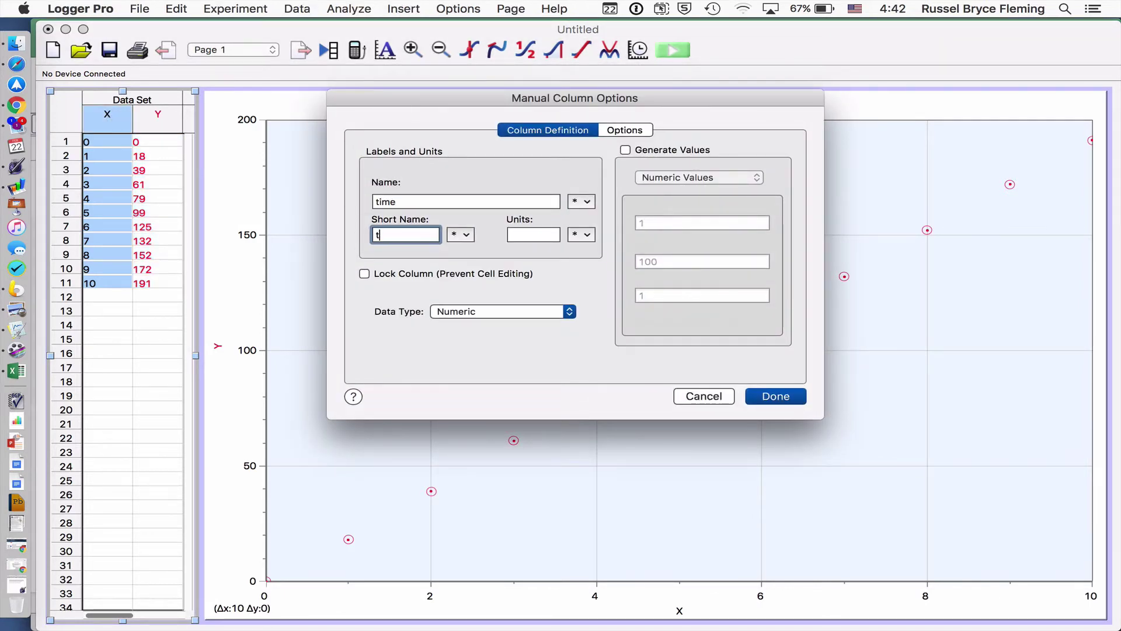
{"action": "key", "text": "Tab"}
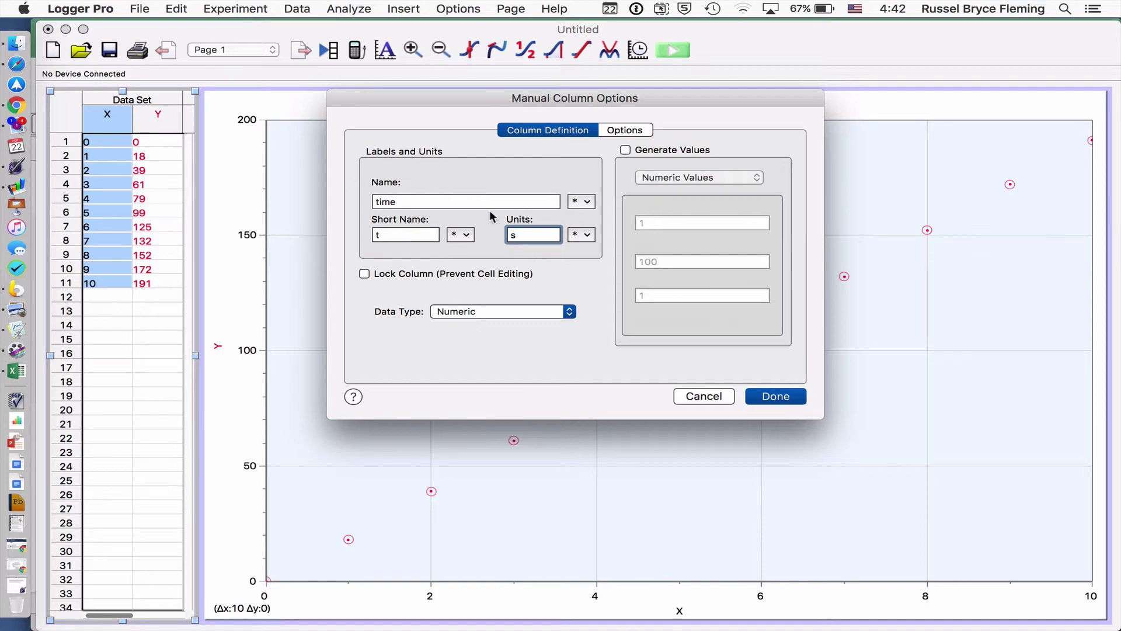
{"action": "left_click", "coordinate": [782, 396]}
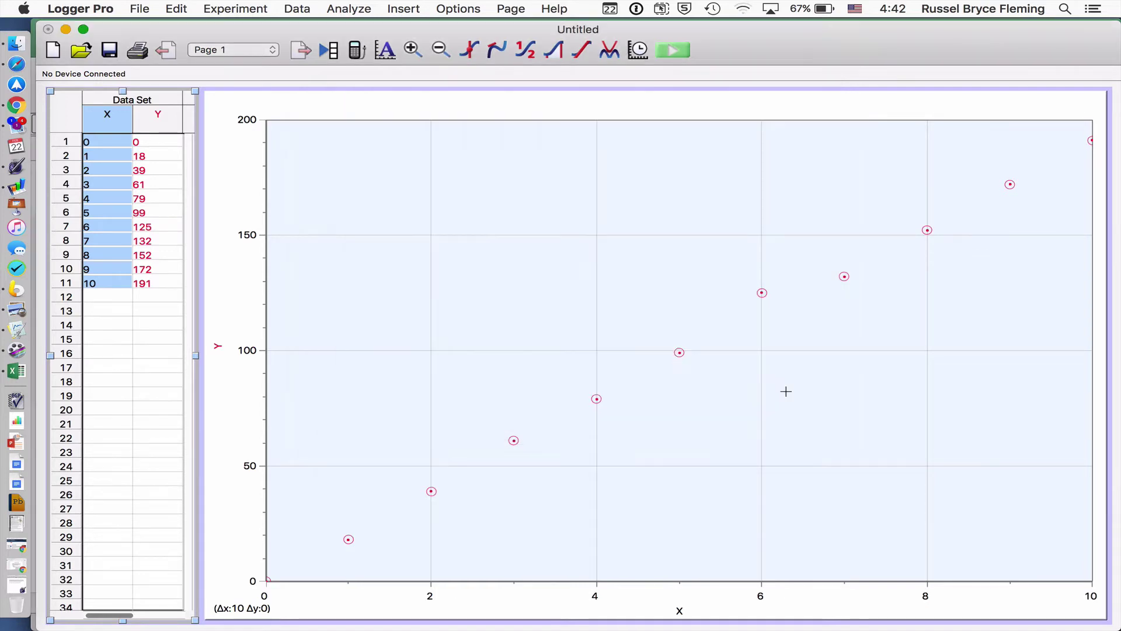
Step: Rename the second column 'displacement' with short name s and units cm
{"action": "double_click", "coordinate": [164, 124]}
{"action": "type", "text": "displ"}
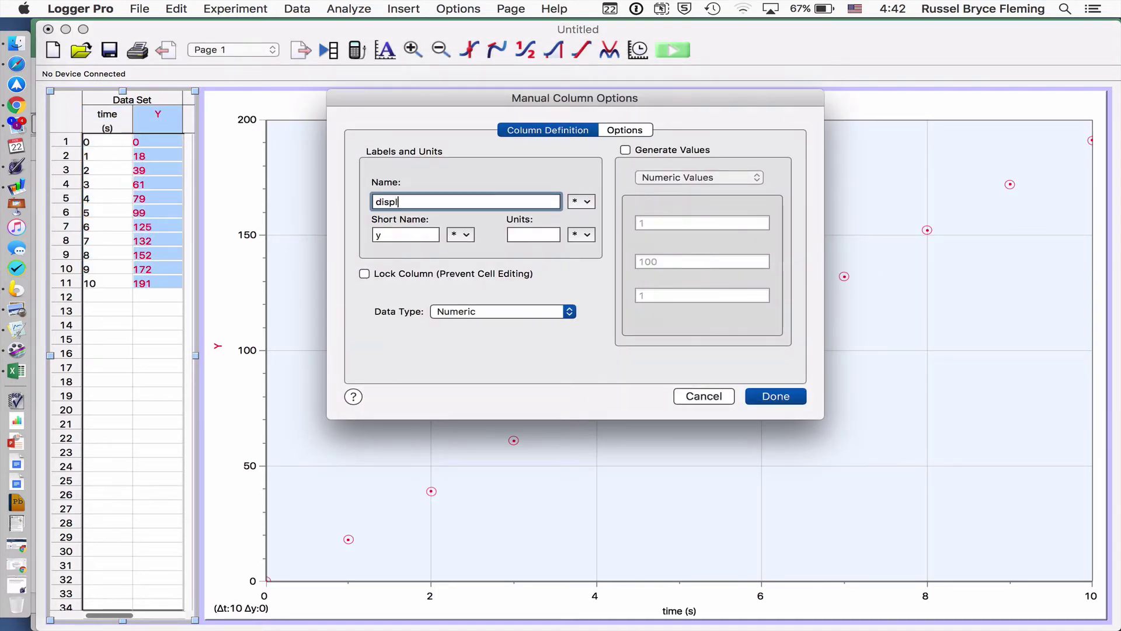
{"action": "type", "text": "acement"}
{"action": "key", "text": "Tab"}
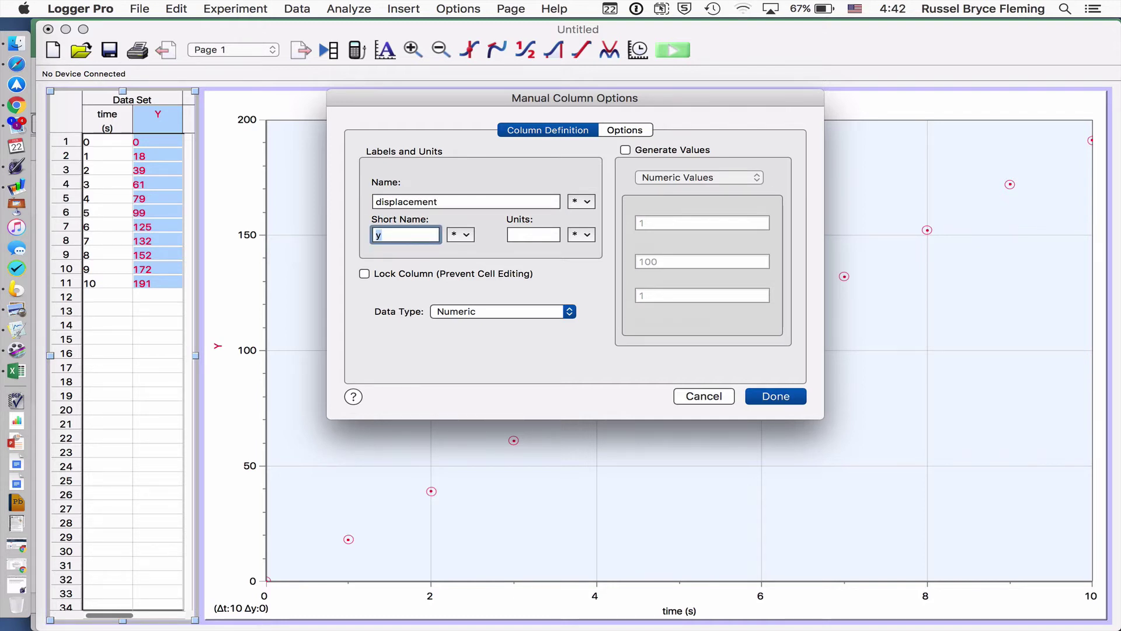
{"action": "type", "text": "s"}
{"action": "key", "text": "Tab"}
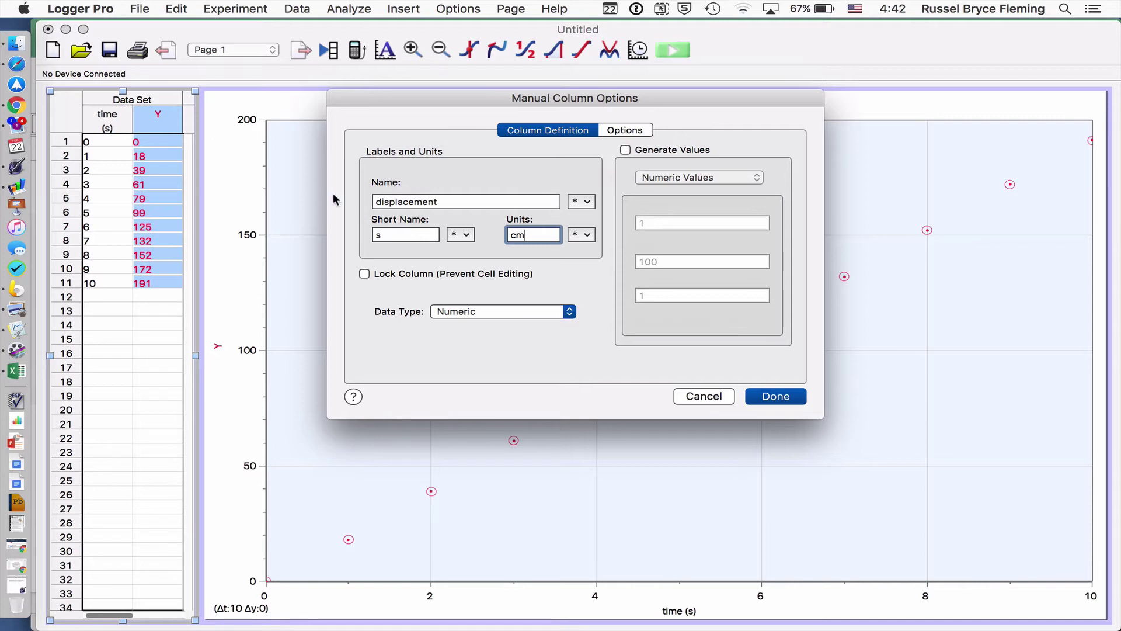
{"action": "left_click", "coordinate": [794, 397]}
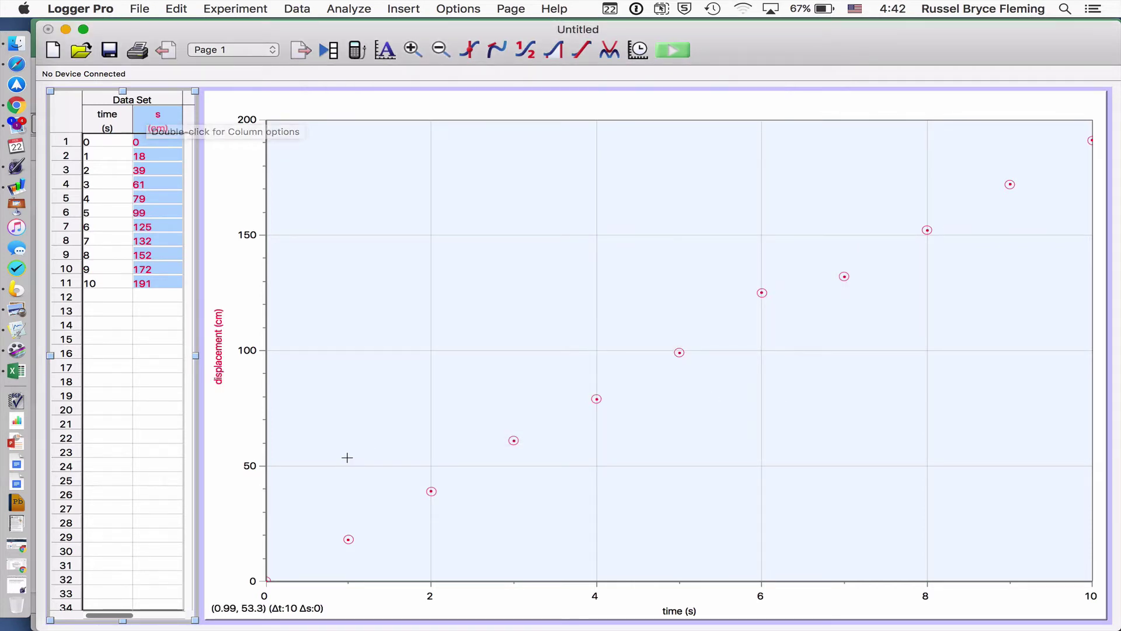
Step: Add a linear fit (slope 19.07 cm/s, intercept 1.727 cm) and place its results box on the graph
{"action": "left_click", "coordinate": [579, 53]}
{"action": "mouse_move", "coordinate": [418, 212]}
{"action": "left_mouse_down"}
{"action": "mouse_move", "coordinate": [508, 227]}
{"action": "mouse_move", "coordinate": [650, 279]}
{"action": "left_mouse_up"}
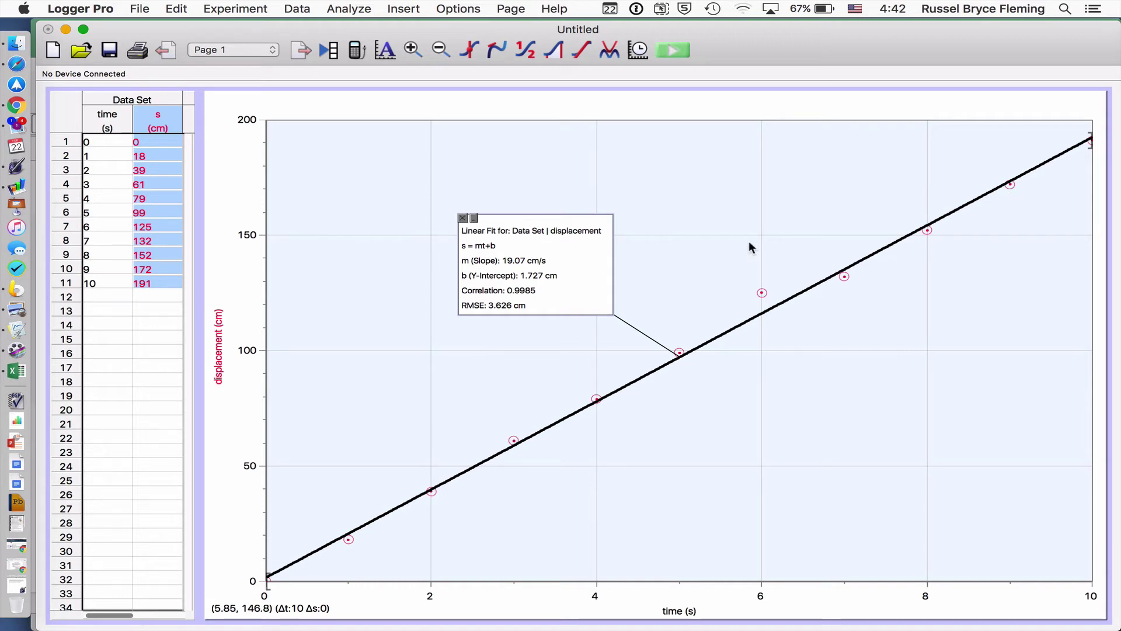
{"action": "key", "text": "super+shift+2"}
{"action": "key", "text": "super+Tab"}
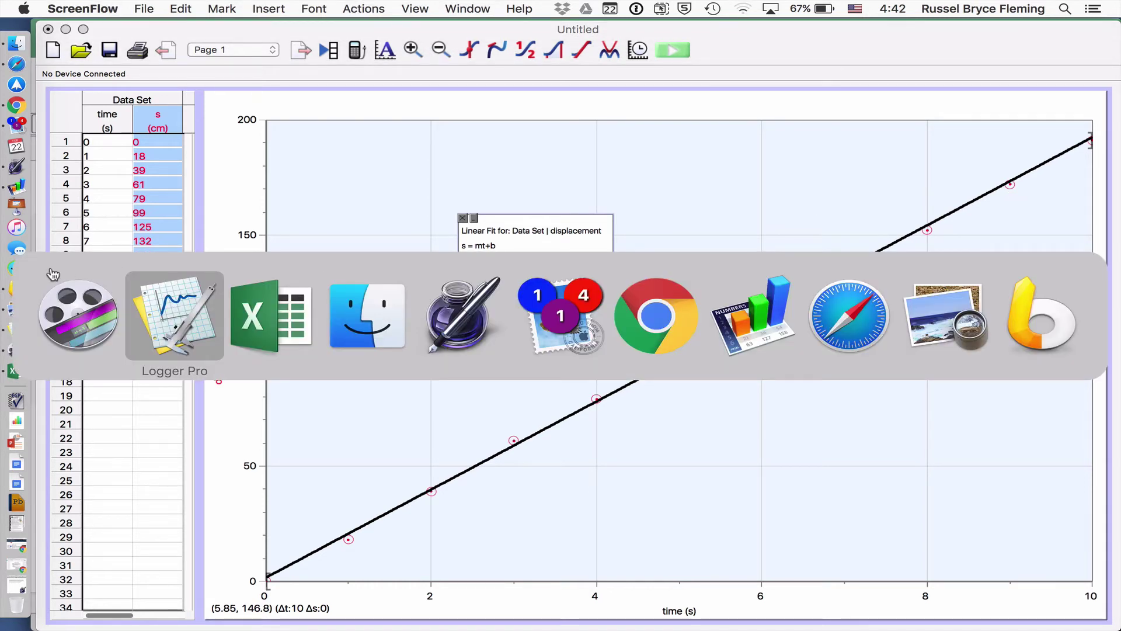
{"action": "key", "text": "super+Tab"}
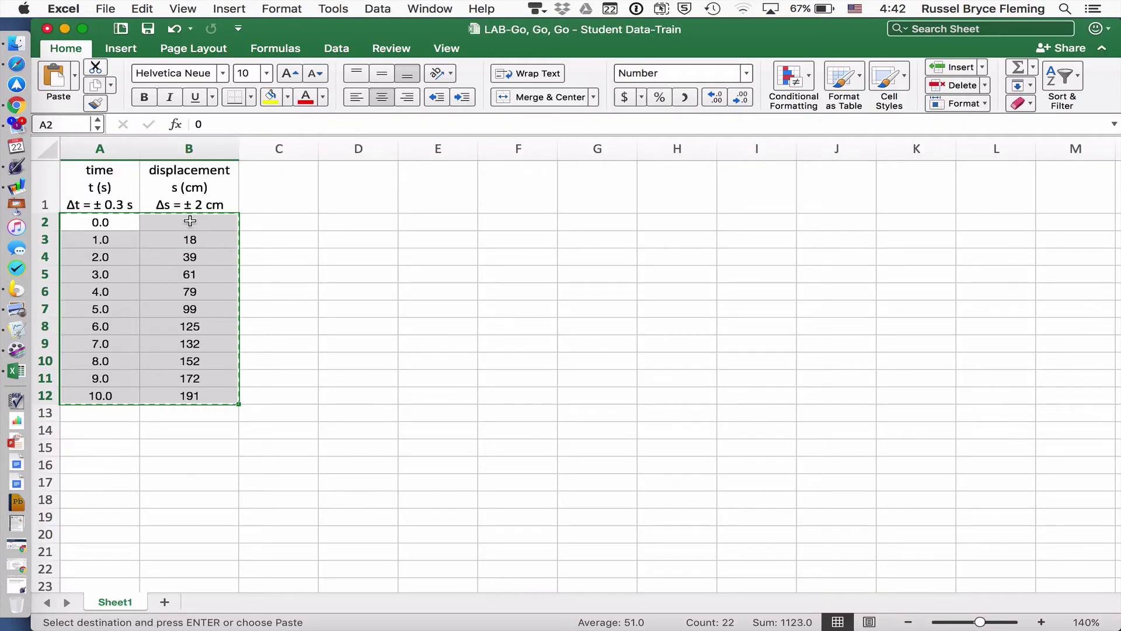
{"action": "key", "text": "super+shift+2"}
{"action": "key", "text": "super+Tab"}
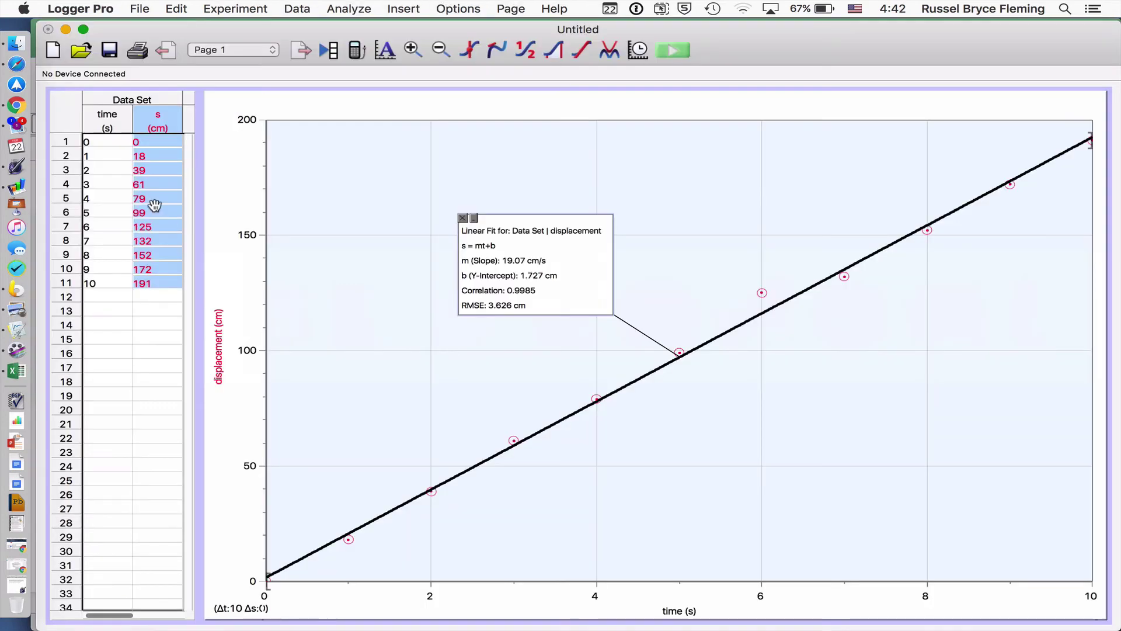
{"action": "left_click", "coordinate": [107, 117]}
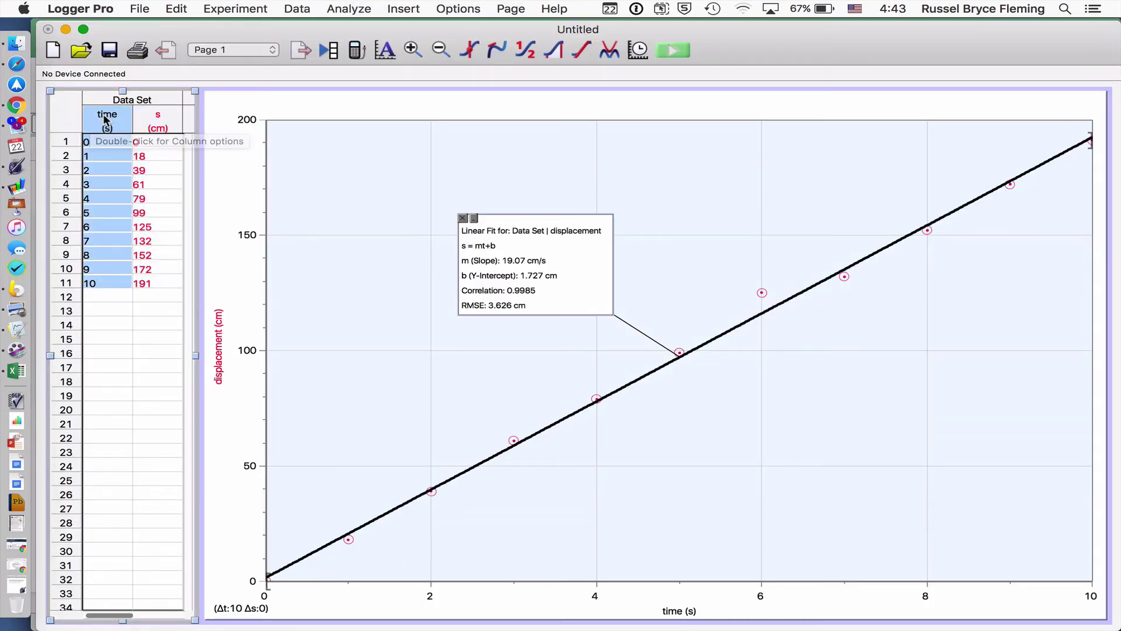
Step: Enable fixed ±0.3 s horizontal error bars on the time column
{"action": "double_click", "coordinate": [107, 117]}
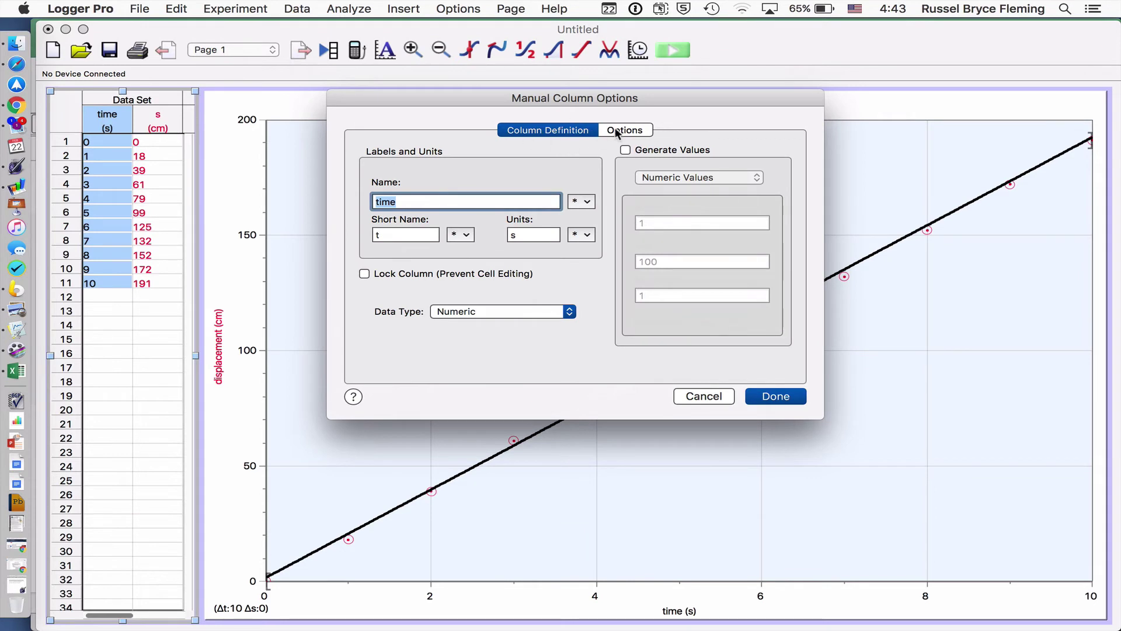
{"action": "left_click", "coordinate": [623, 131]}
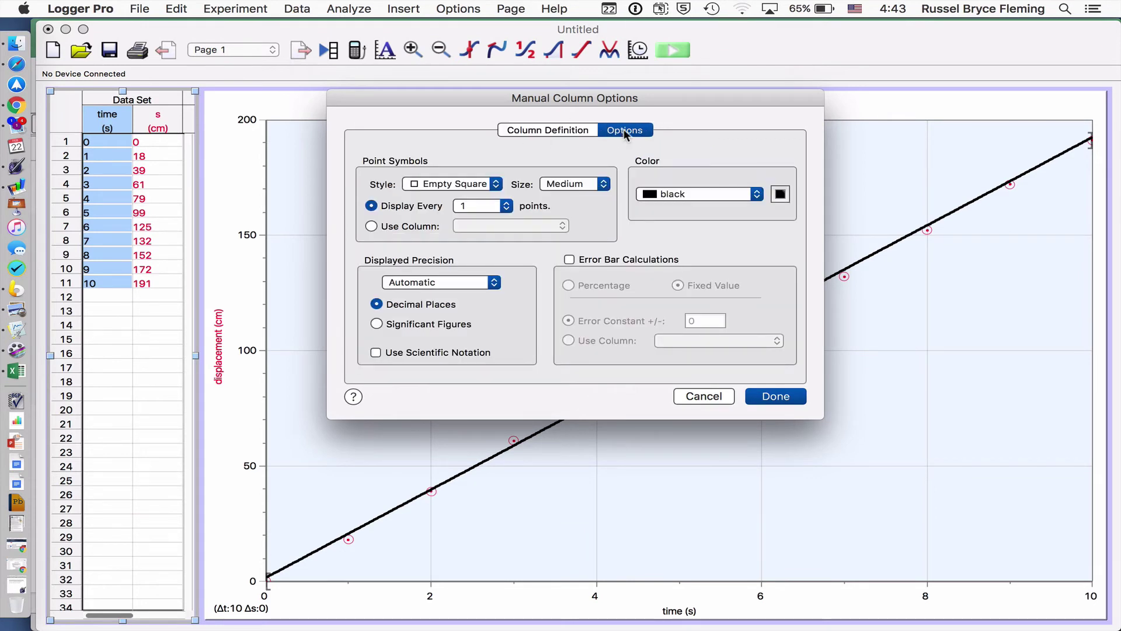
{"action": "left_click", "coordinate": [612, 262]}
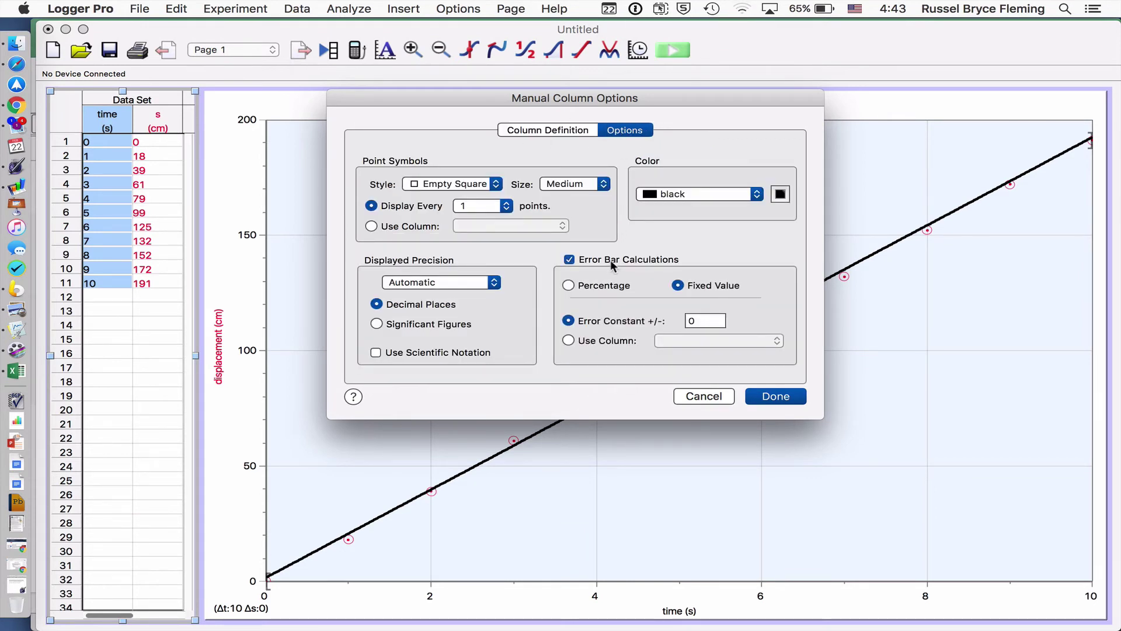
{"action": "left_click", "coordinate": [710, 318]}
{"action": "key", "text": "Return"}
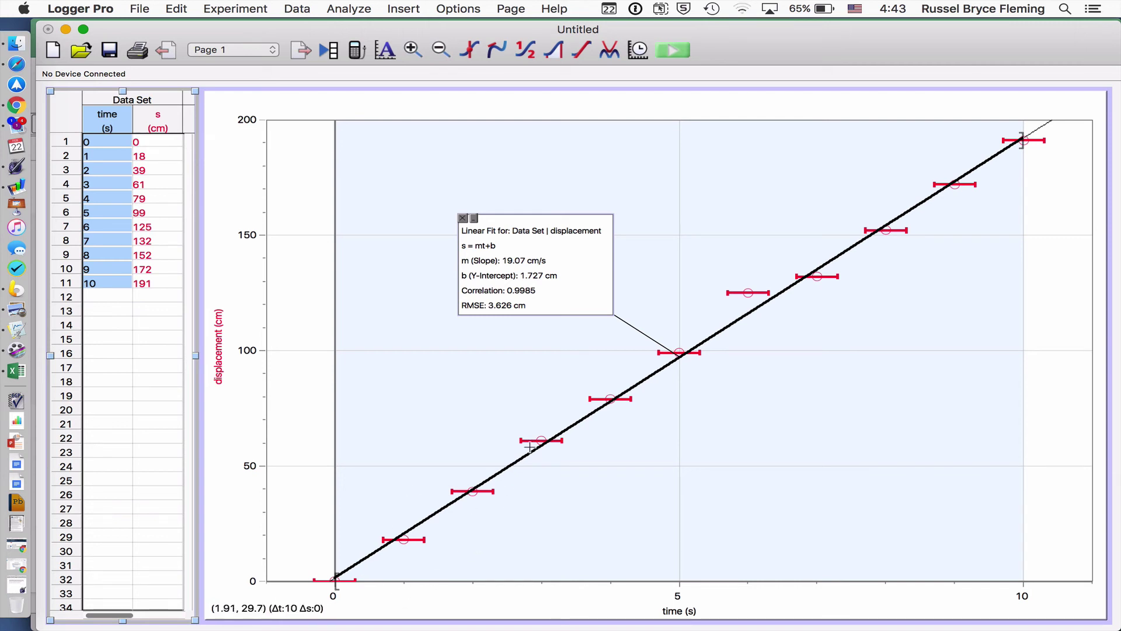
Step: Turn on displacement error bars with a constant error of 2 cm
{"action": "double_click", "coordinate": [156, 119]}
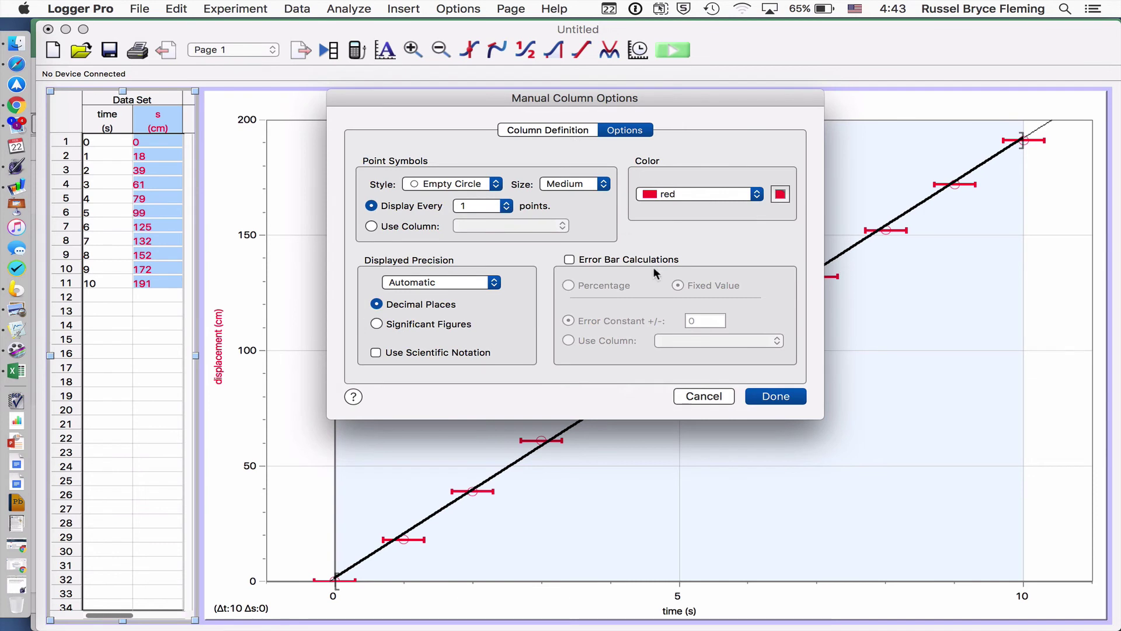
{"action": "left_click", "coordinate": [628, 257]}
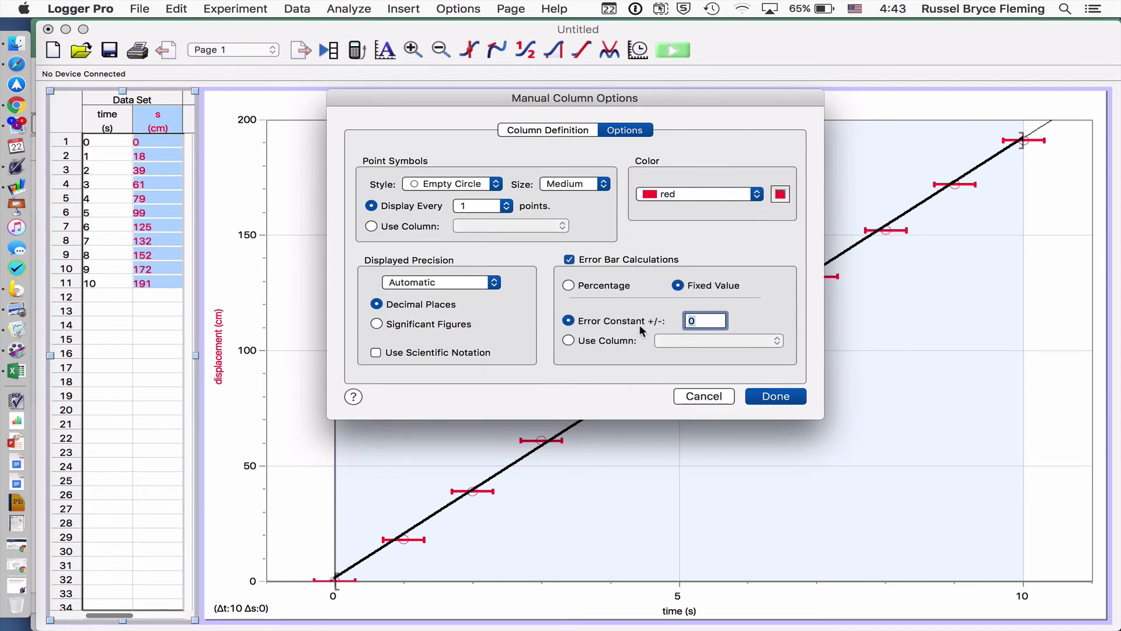
{"action": "type", "text": "2"}
{"action": "left_click", "coordinate": [776, 396]}
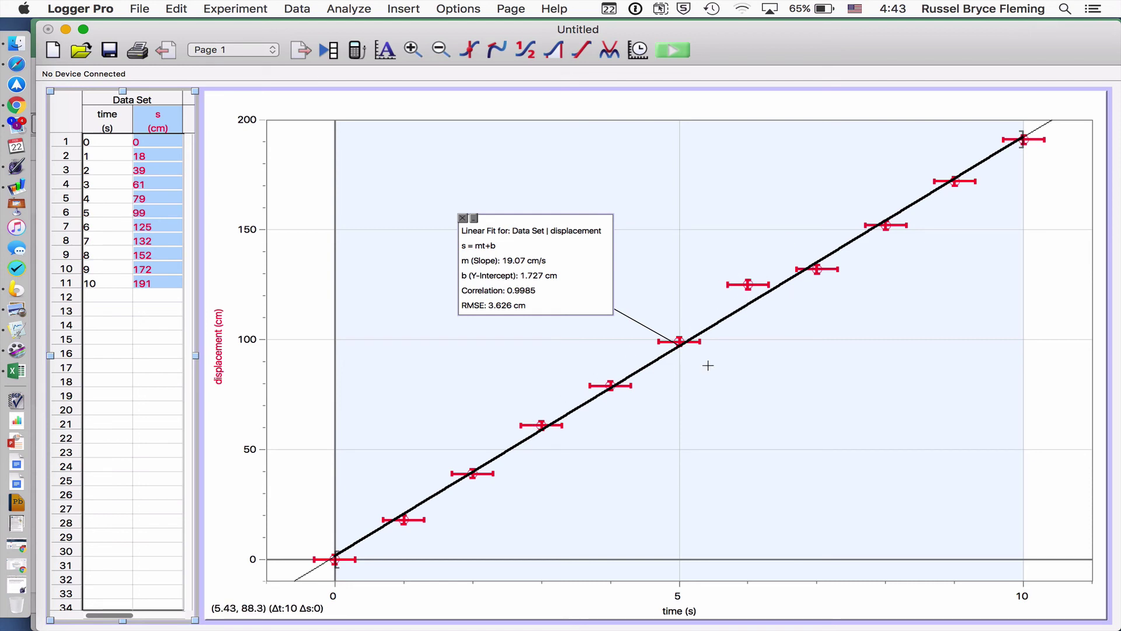
Step: Set the graph title to 'The effect of time on the displacement of a toy train'
{"action": "left_click", "coordinate": [633, 155]}
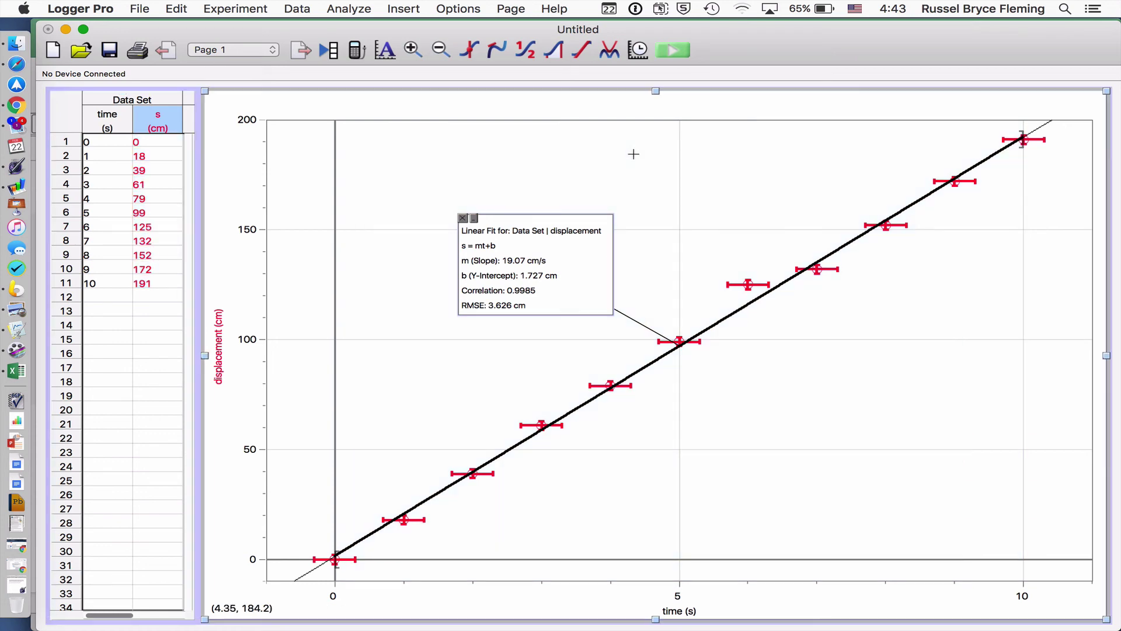
{"action": "double_click", "coordinate": [523, 152]}
{"action": "left_click", "coordinate": [530, 92]}
{"action": "type", "text": "The effect of"}
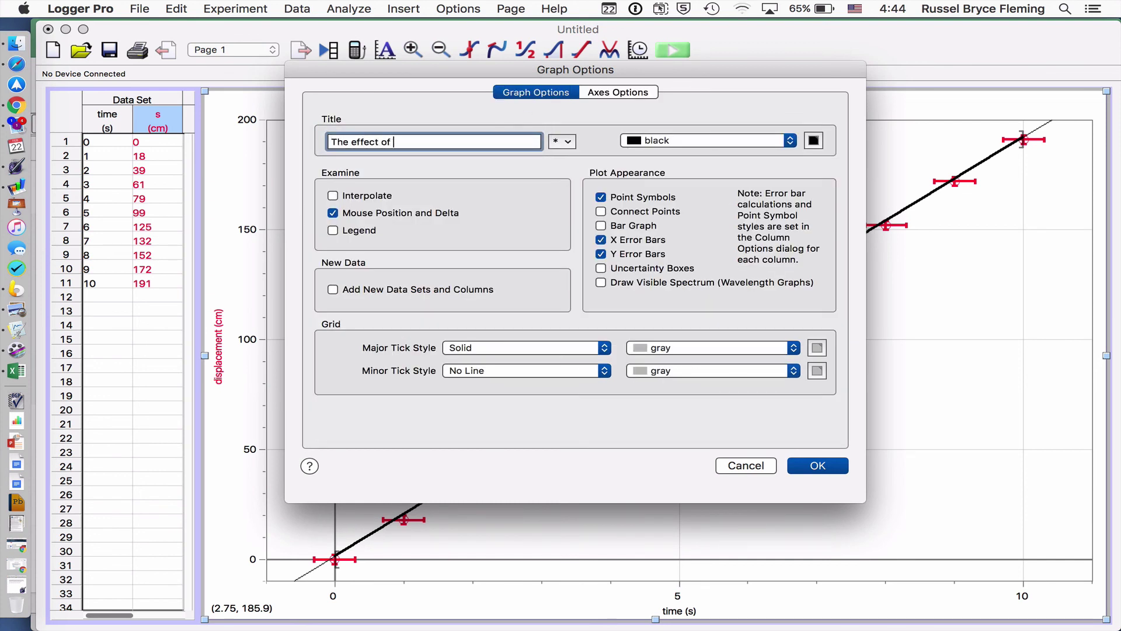
{"action": "type", "text": " time on the ds"}
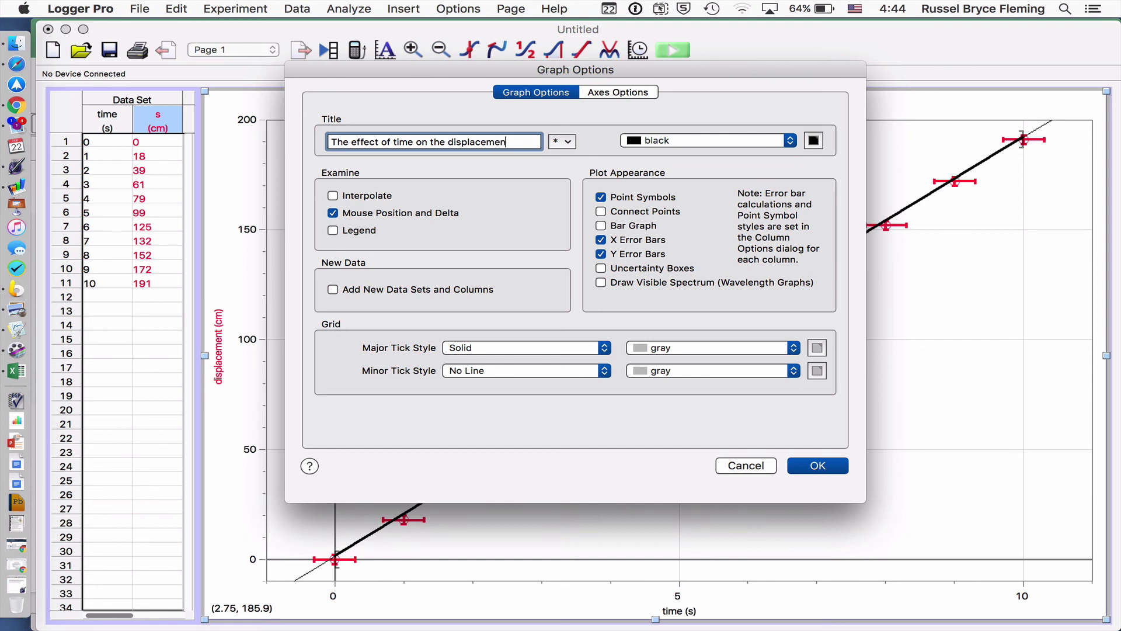
{"action": "type", "text": "toy train"}
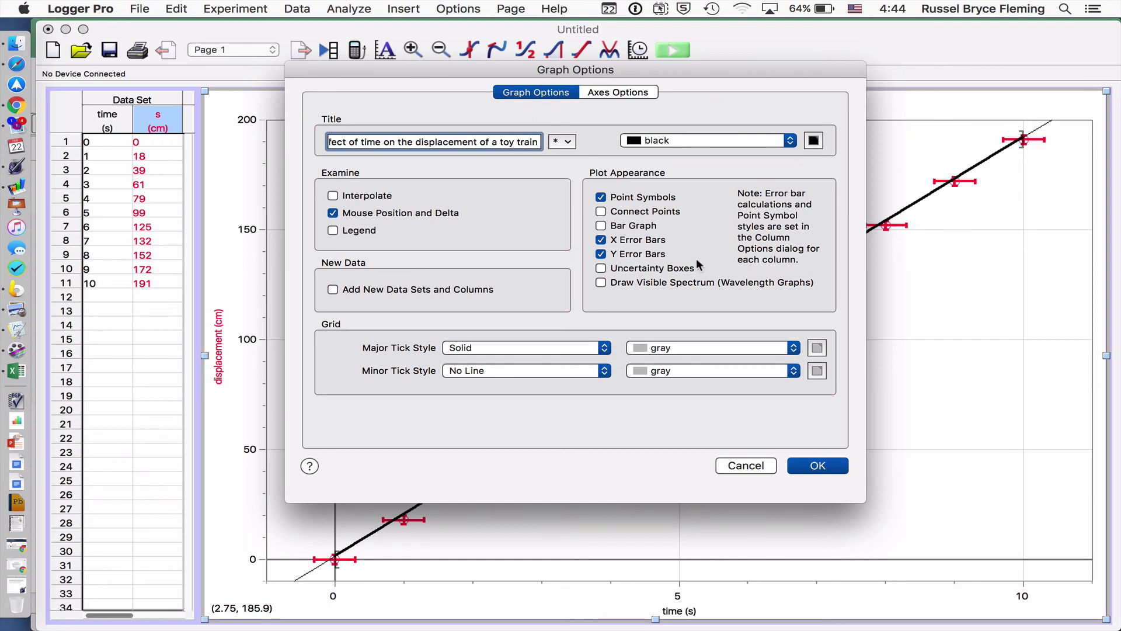
{"action": "left_click", "coordinate": [836, 461]}
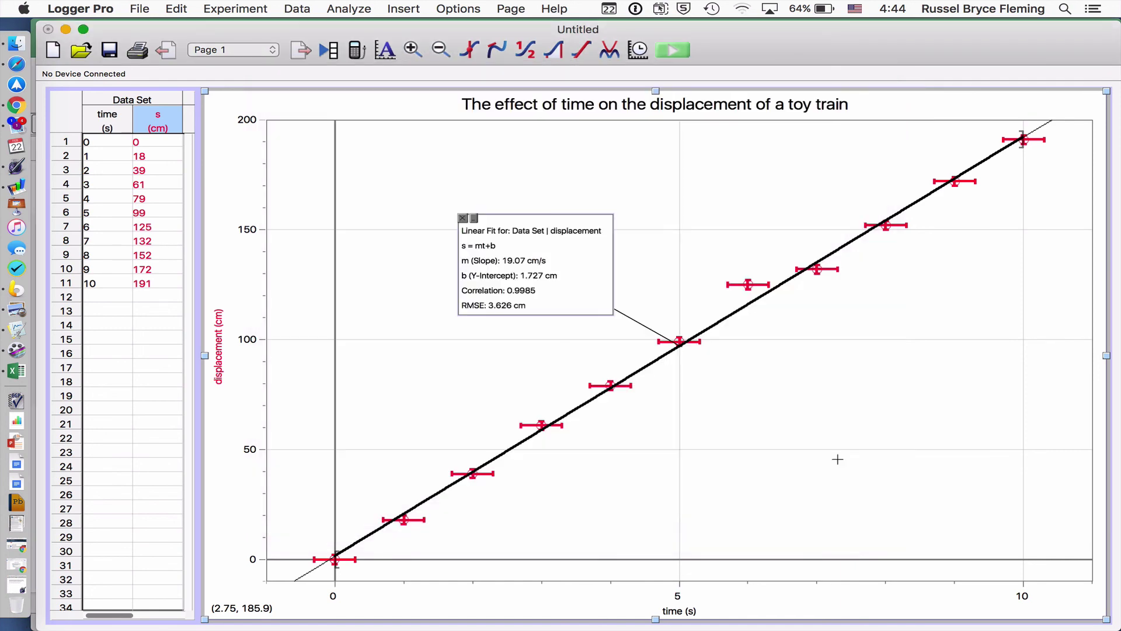